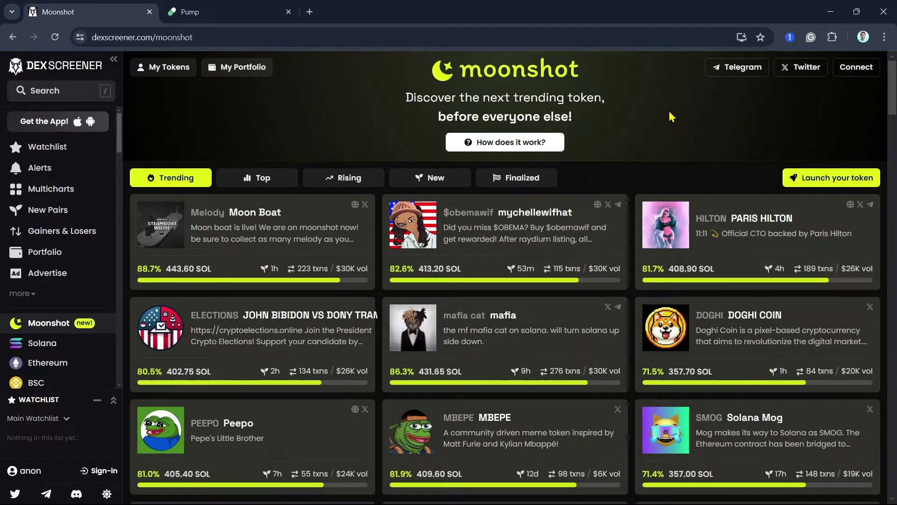
scroll(671, 210, down, 5)
scroll(671, 246, down, 5)
scroll(671, 274, down, 3)
scroll(671, 273, down, 3)
scroll(671, 274, up, 5)
scroll(671, 274, up, 4)
scroll(671, 274, up, 4)
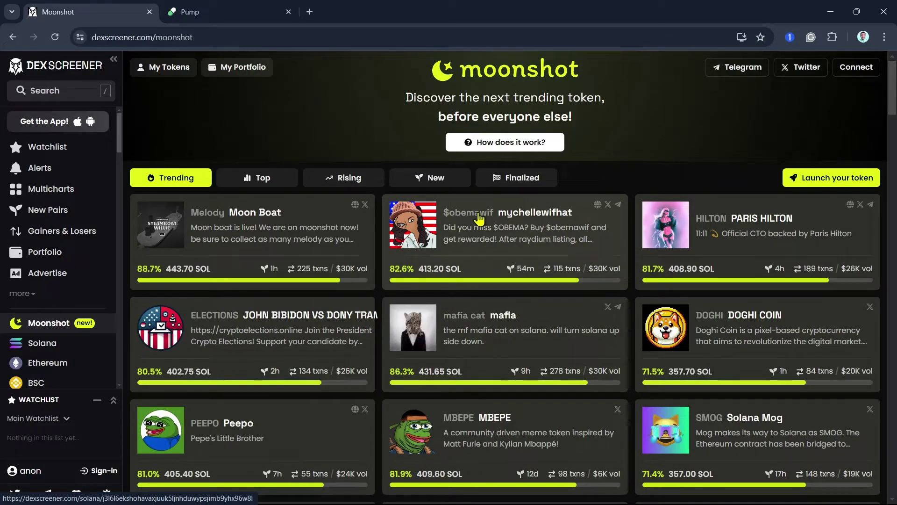
- Switch from the Moonshot trending board to the Pump.fun coin board tab
click(190, 11)
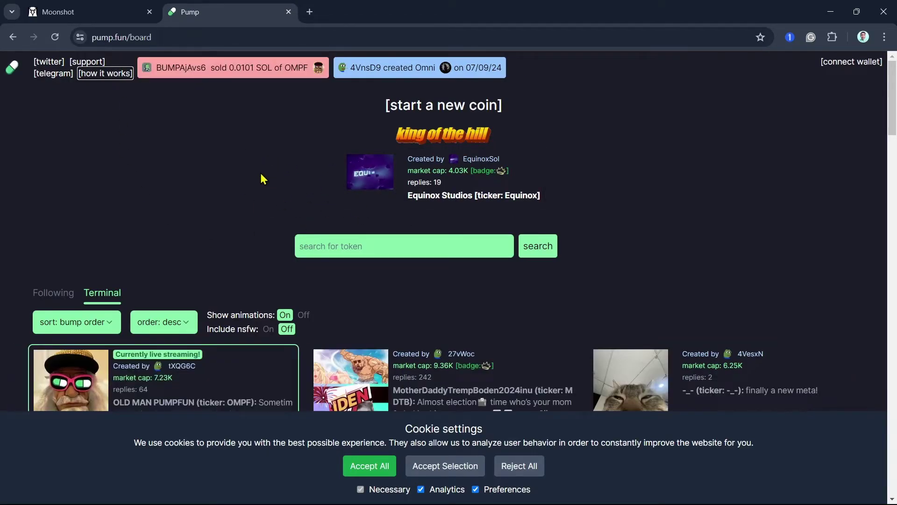
- Return to the dexscreener.com/moonshot trending tokens tab, leaving Pump.fun open
click(118, 12)
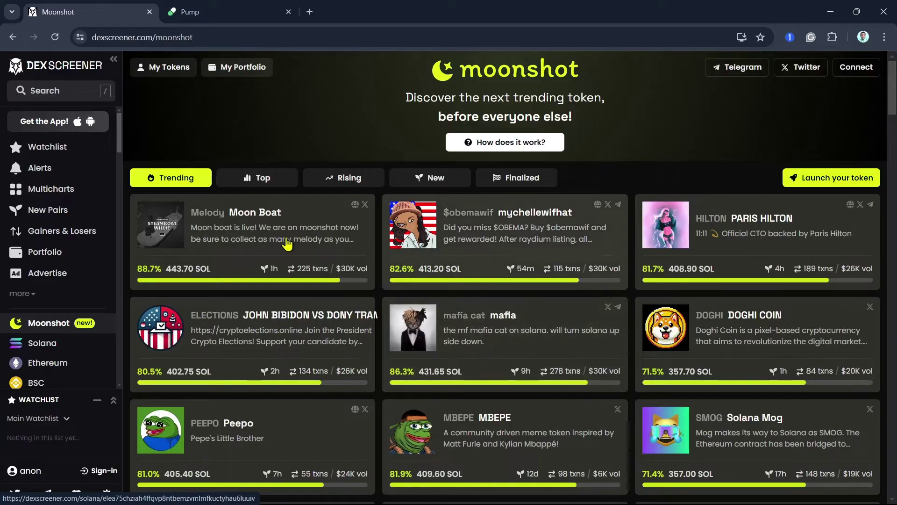
- Open the mafia cat token page from its Trending grid card
click(518, 329)
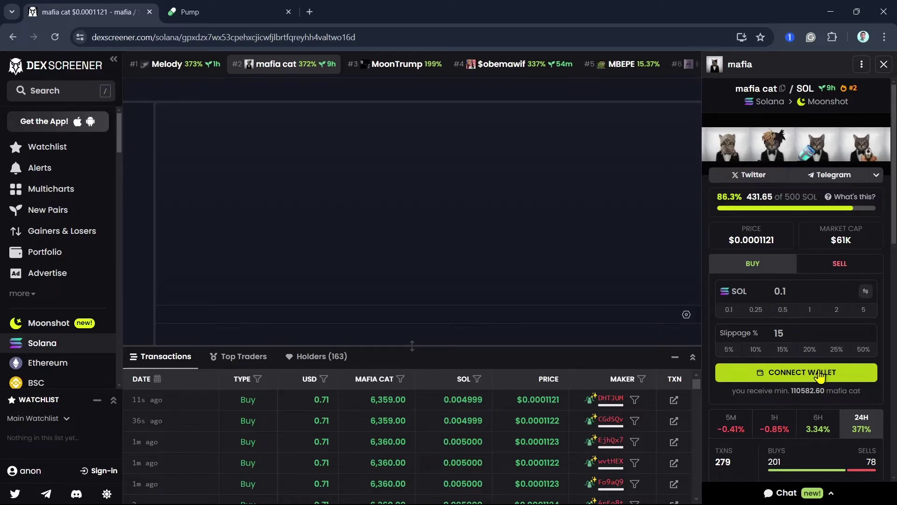
click(822, 372)
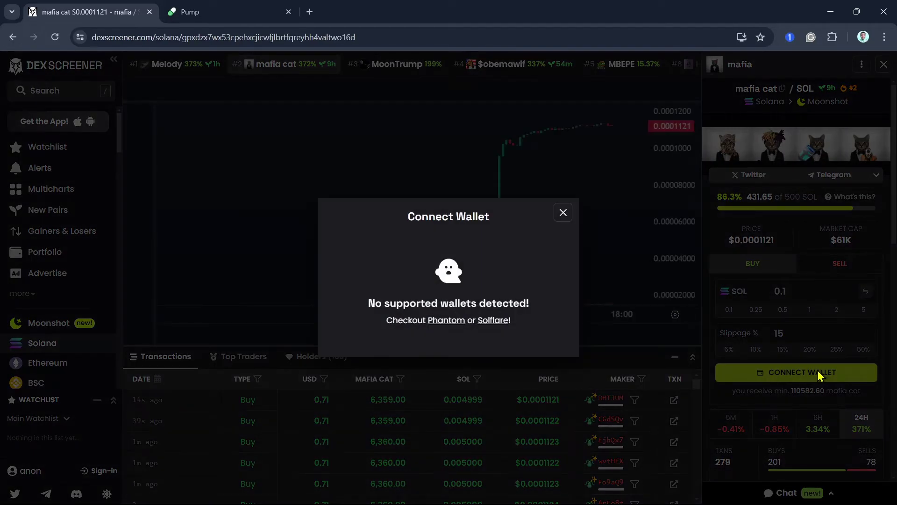
click(563, 213)
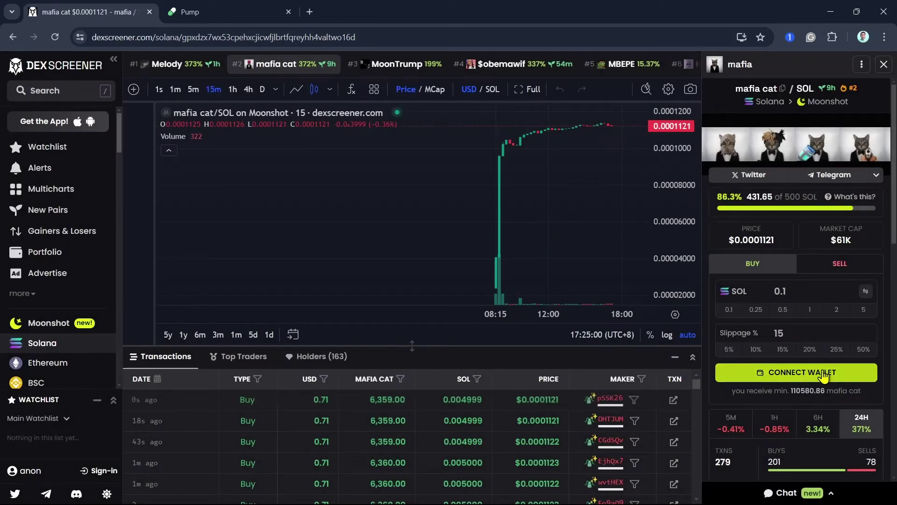